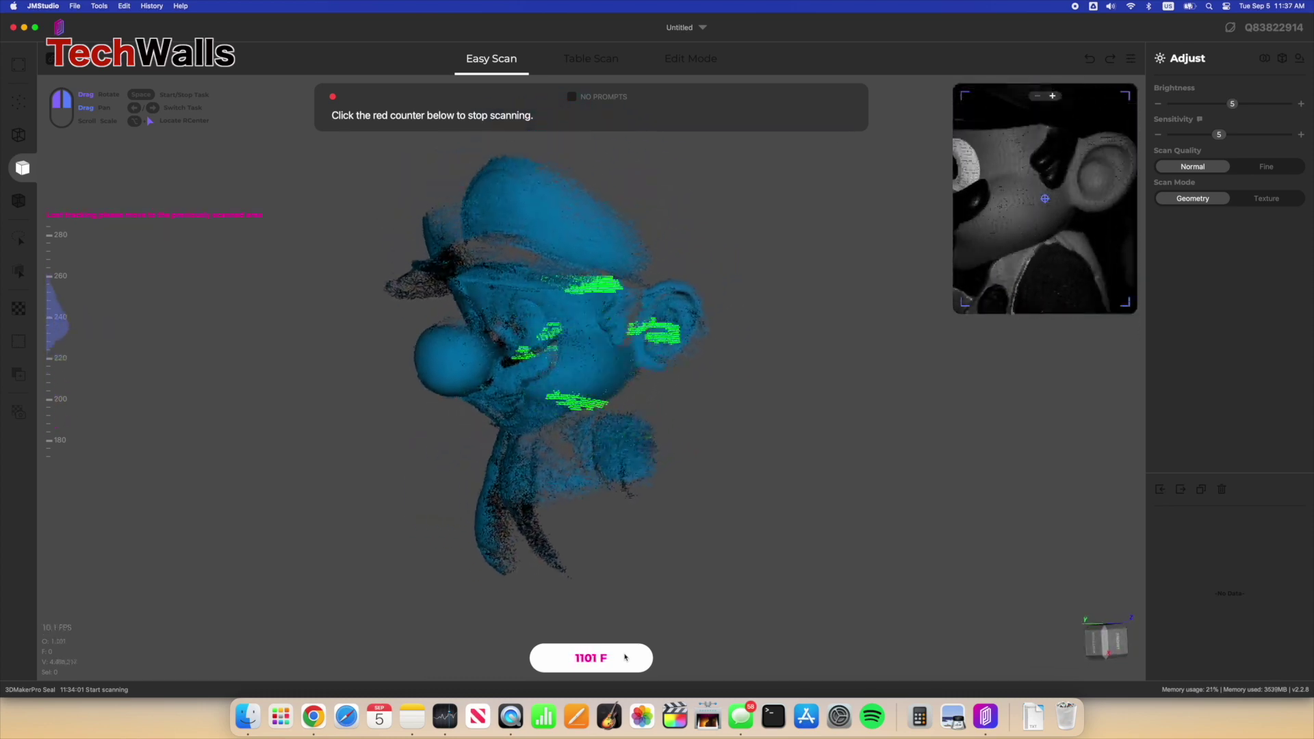
Stop scanning at about 1,169 frames and rebuild the capture into Handscan10
{"action": "left_click", "coordinate": [624, 657]}
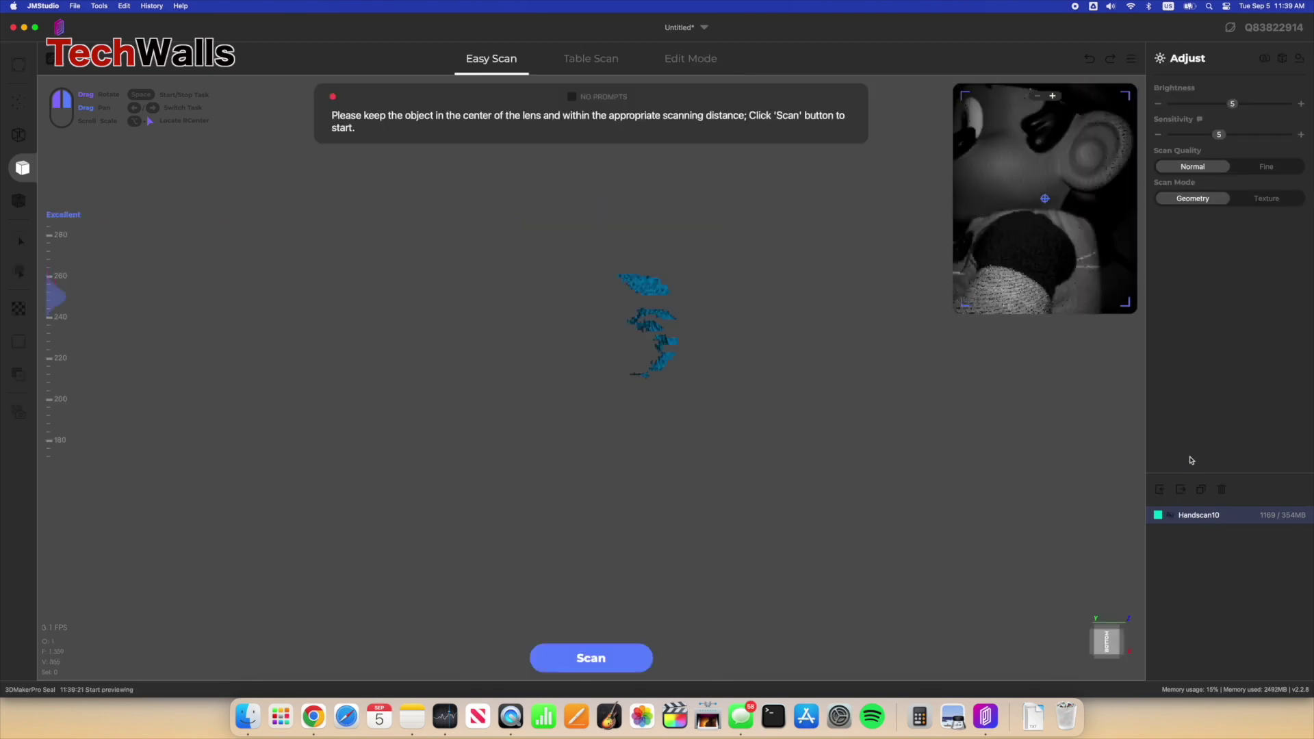
Begin a new scan pass over the figurine after Handscan10 is listed
{"action": "left_click", "coordinate": [590, 658]}
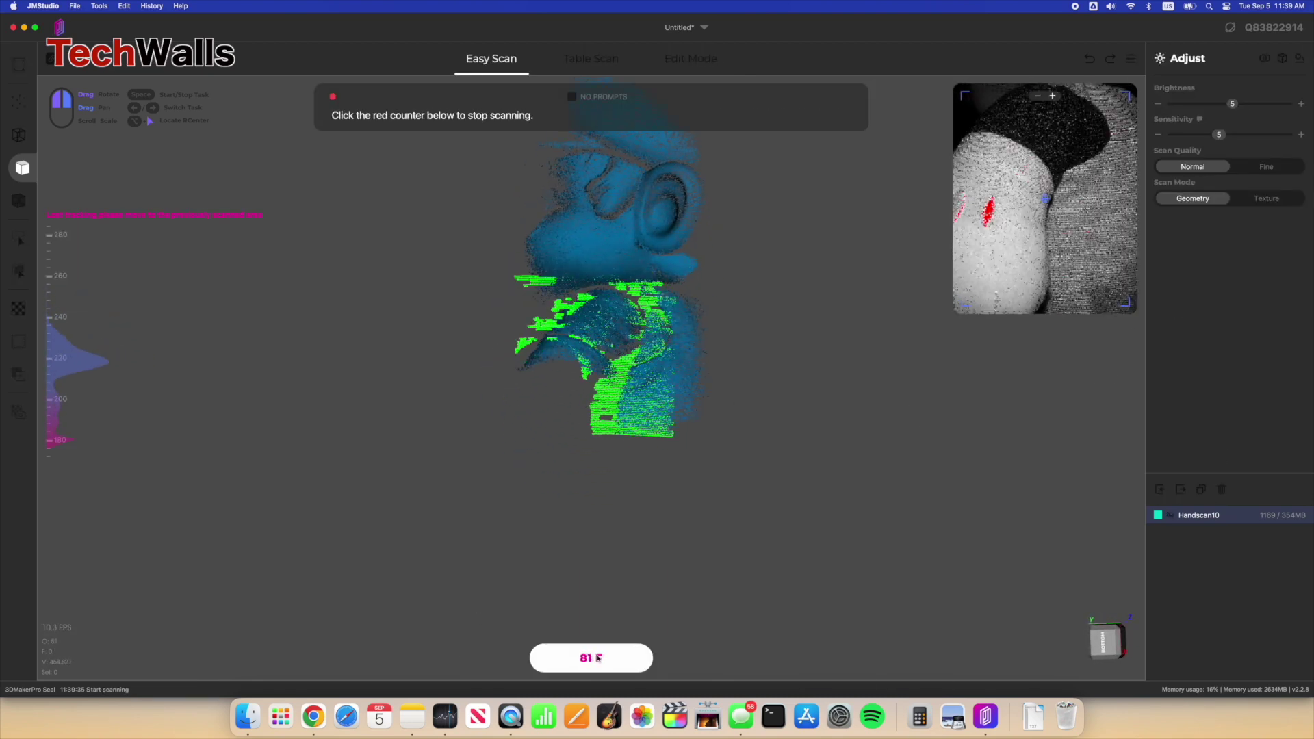